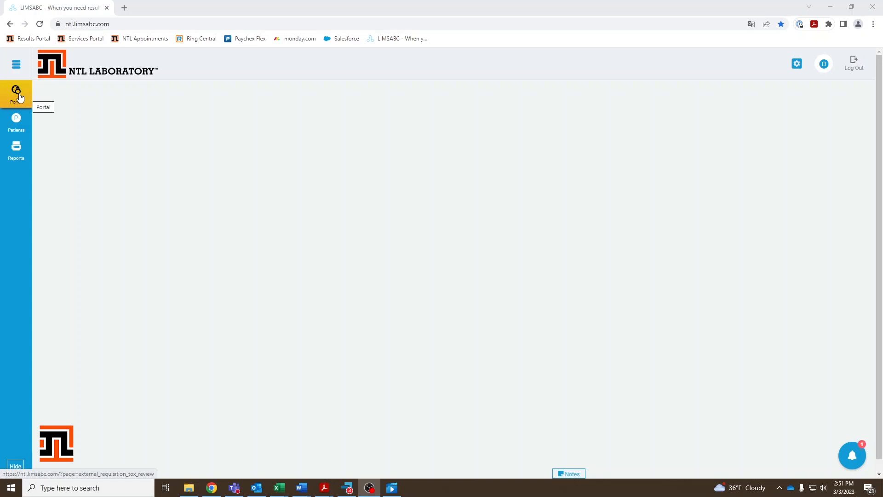
- Go to the Portal page to see the empty New Requisitions pending list
click(20, 97)
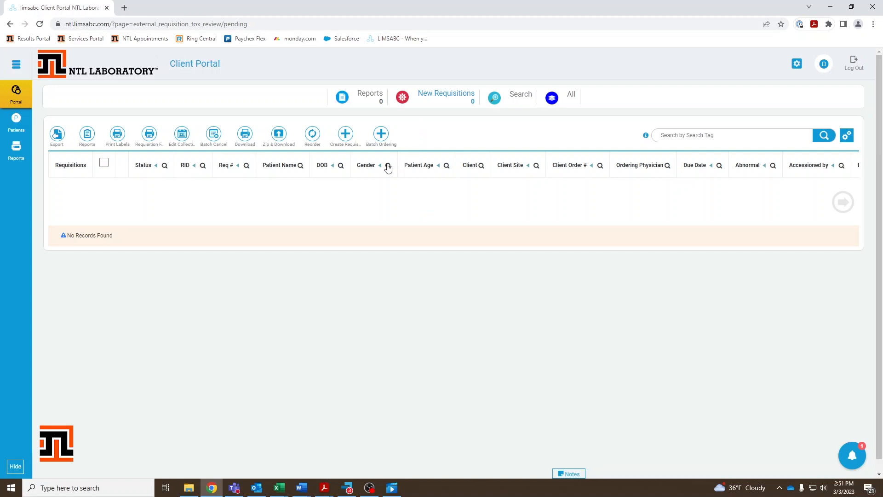
- Start a new requisition form prefilled with the demo site, physician and contact
click(346, 135)
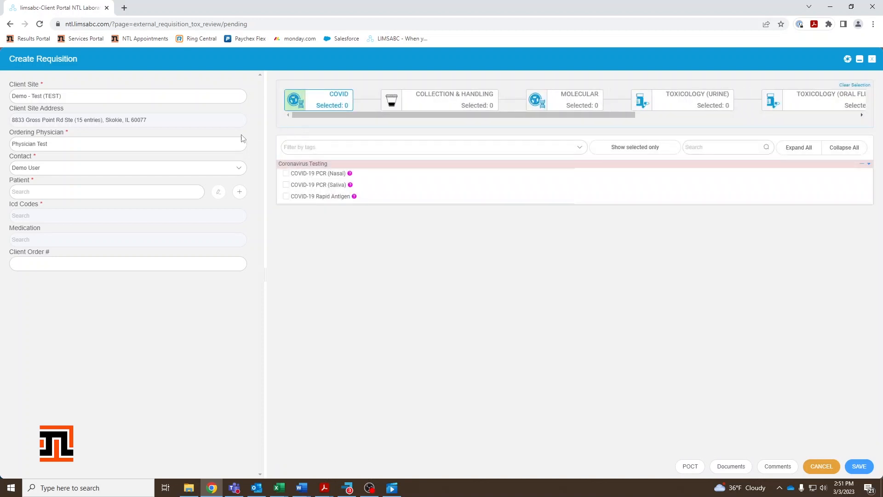
- Set Client Site to Demo - Test (TEST) and Ordering Physician to Physician Test
click(107, 98)
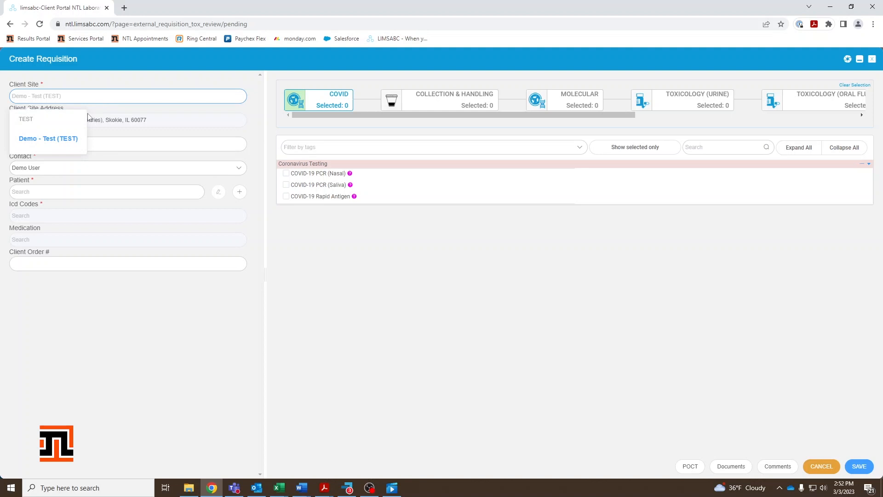
click(60, 145)
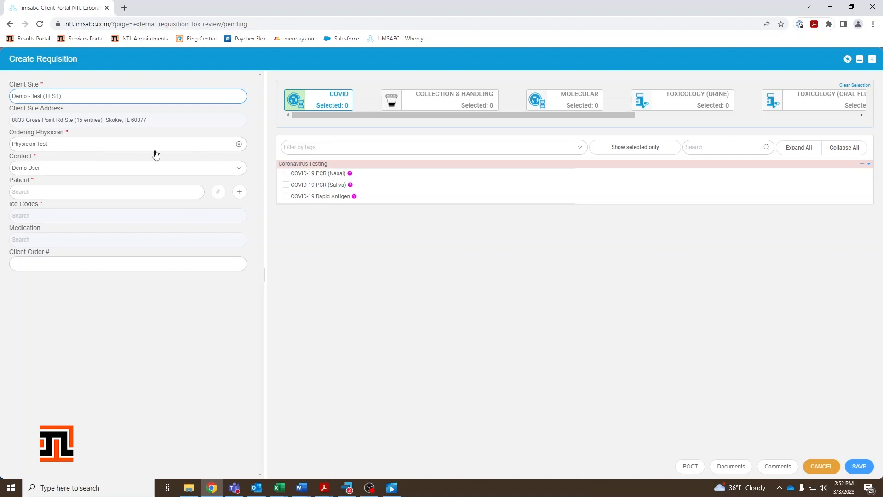
click(108, 148)
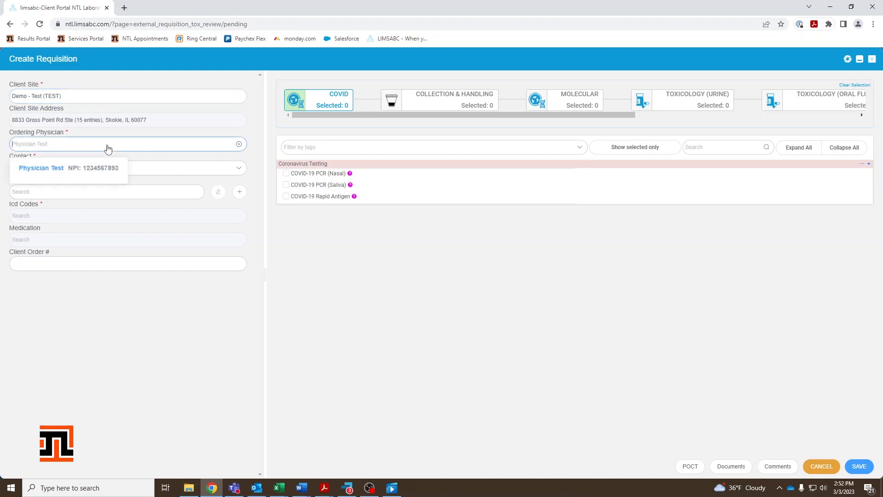
click(42, 169)
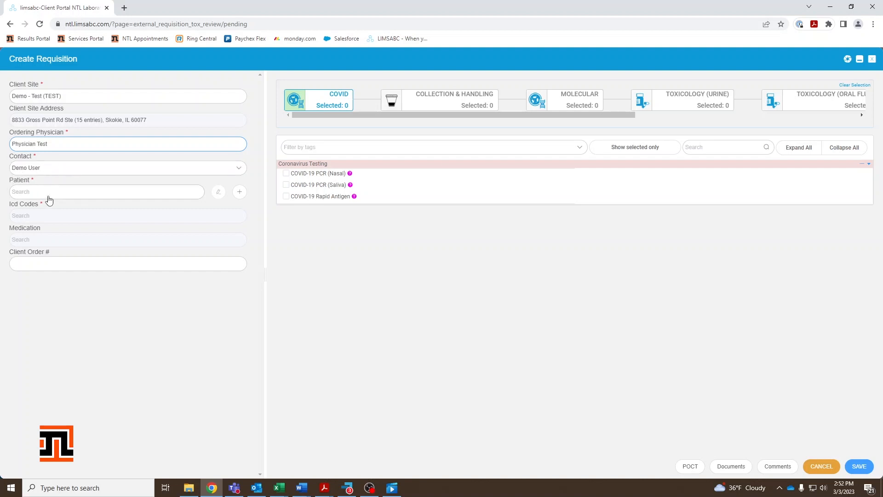
click(167, 197)
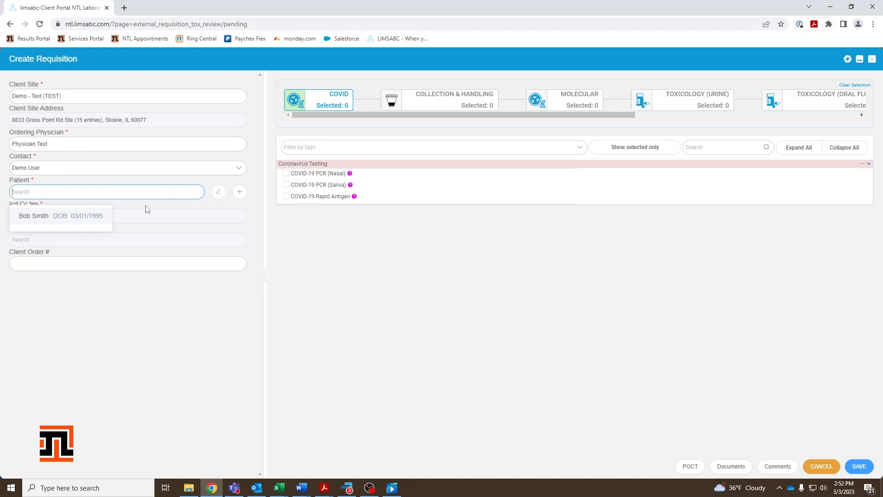
- Add a new patient with first and last name, birth date 03/03/2023 and gender Male
click(239, 196)
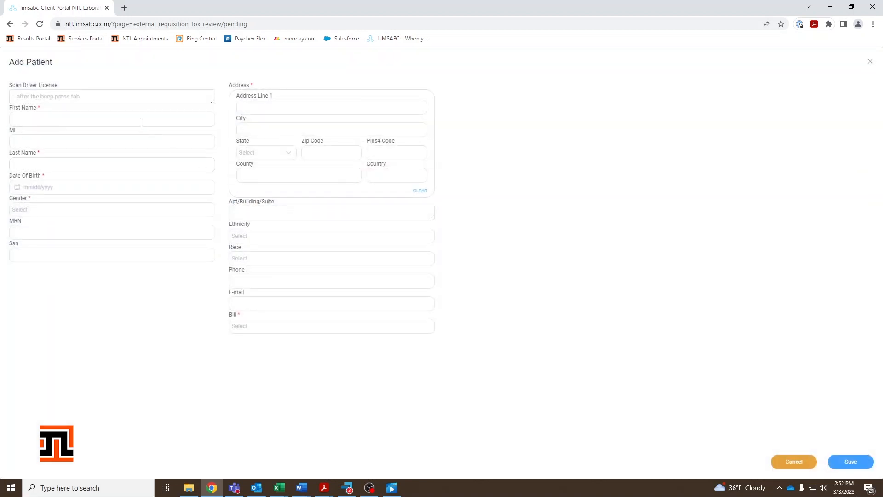
click(141, 120)
text(T)
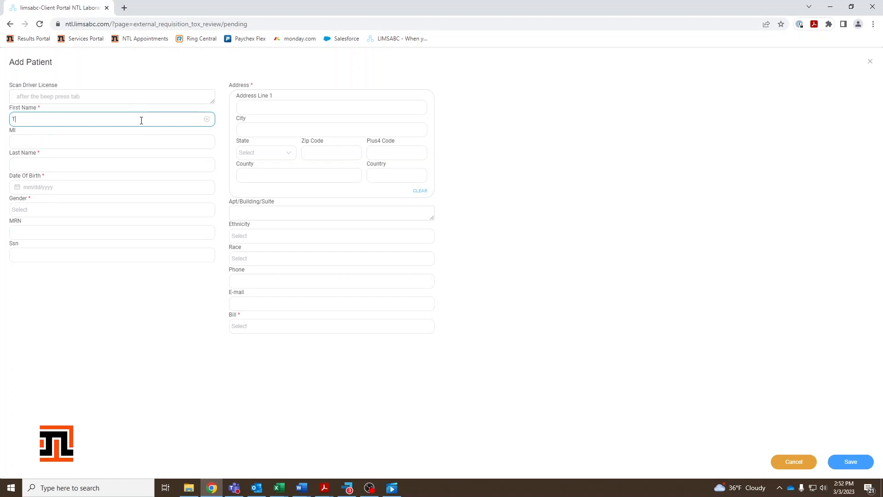
text(est1)
click(114, 164)
text(Test)
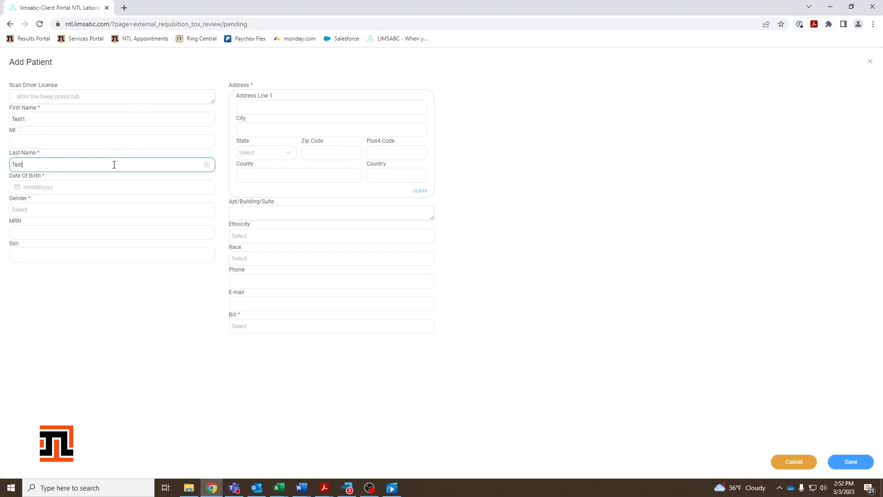
click(106, 186)
click(120, 250)
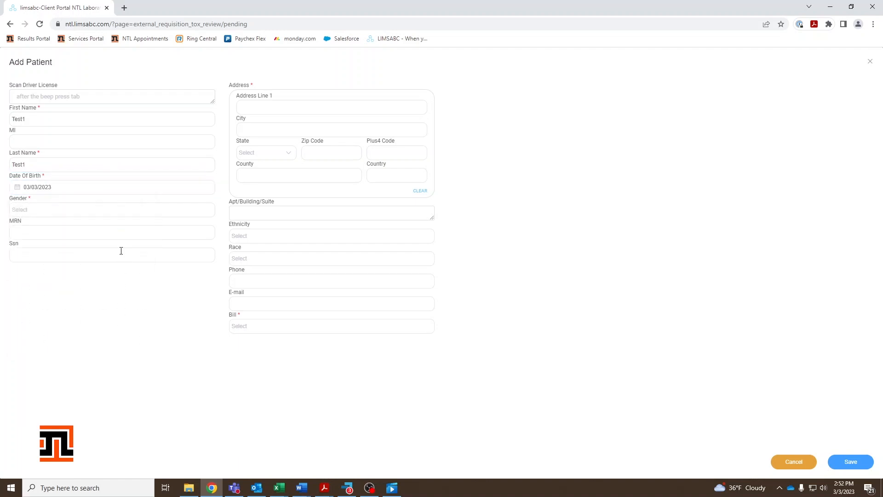
click(105, 211)
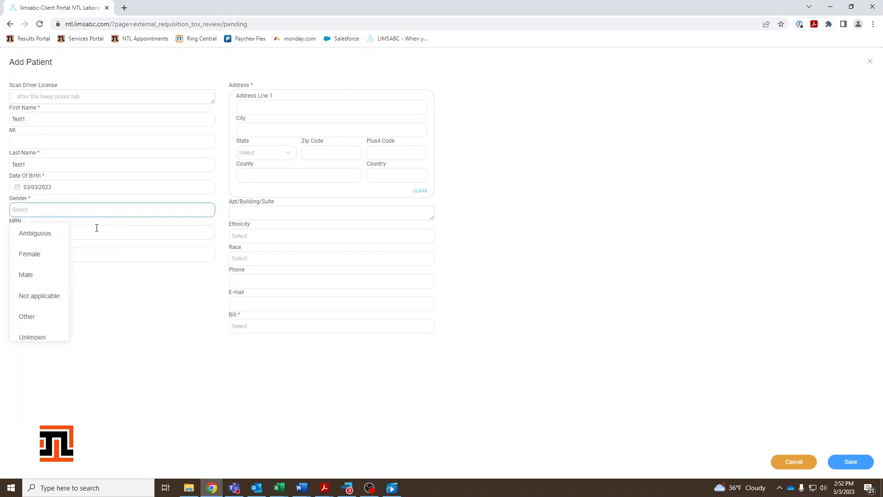
click(50, 276)
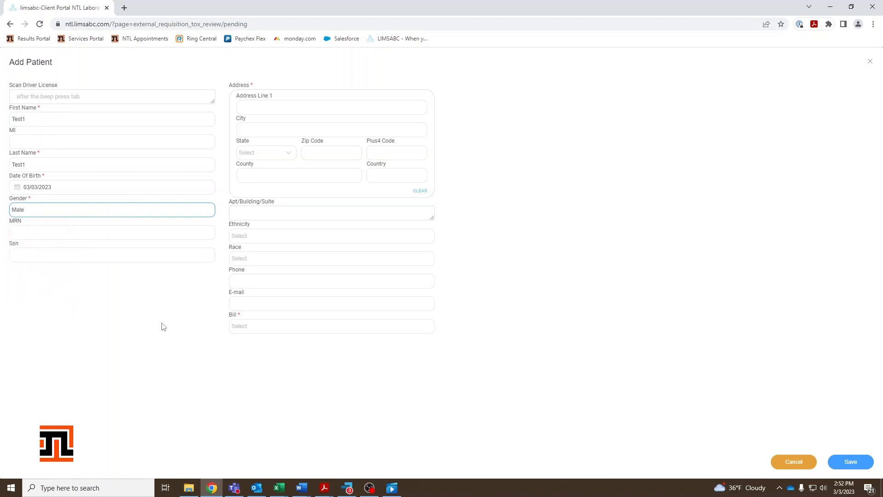
click(282, 108)
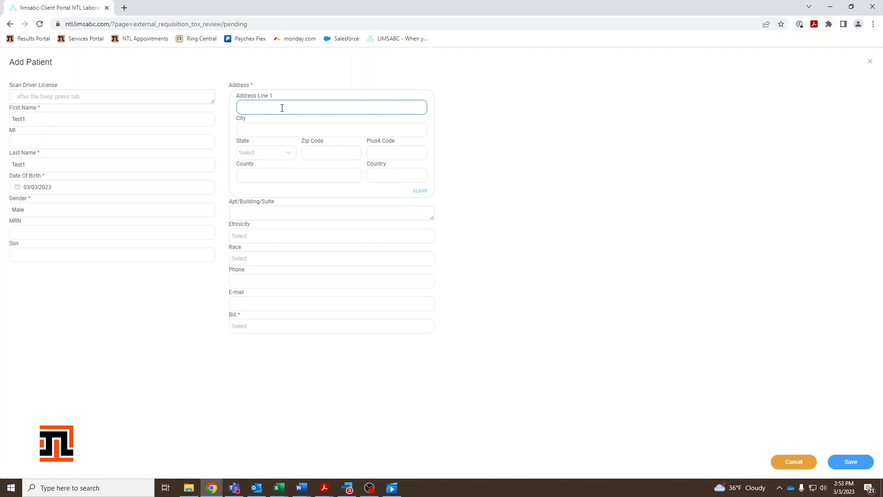
- Autofill the patient's full address, including county and country, from the street lookup suggestion
text(8833)
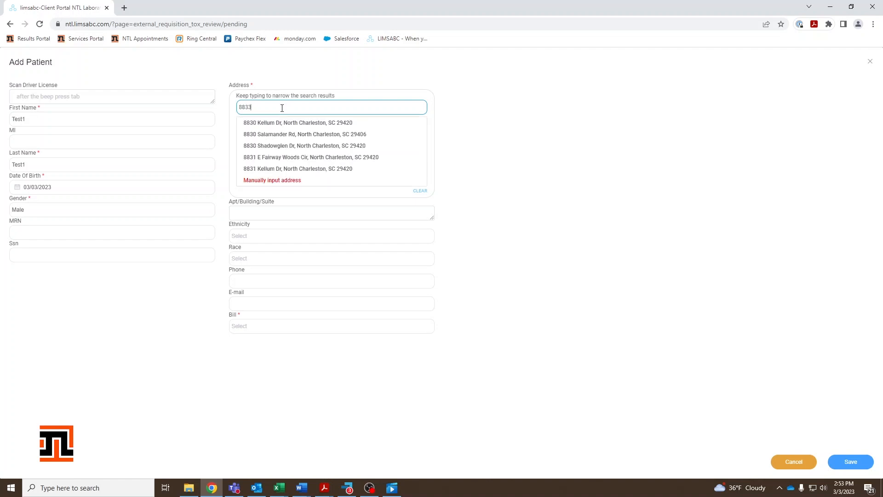
text( g)
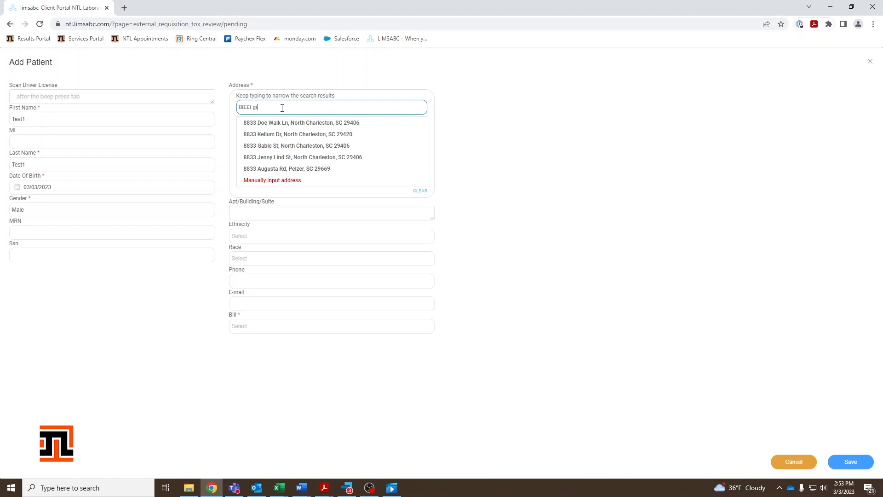
text(ross)
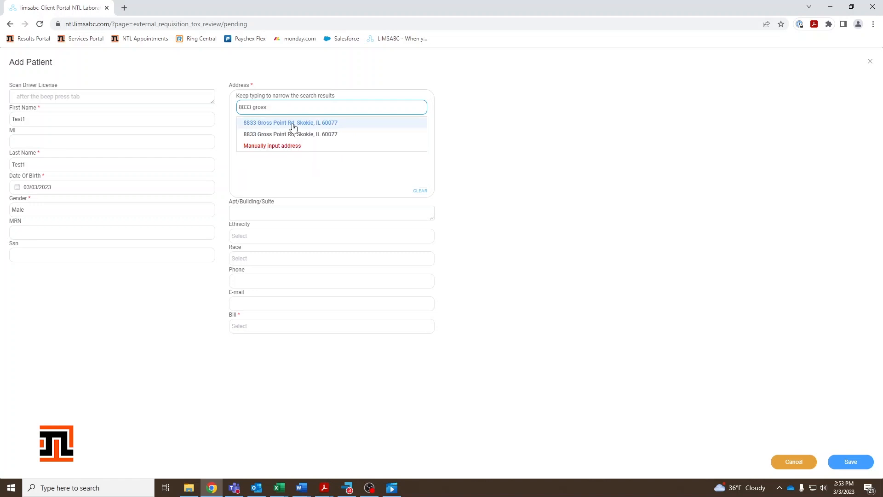
click(292, 125)
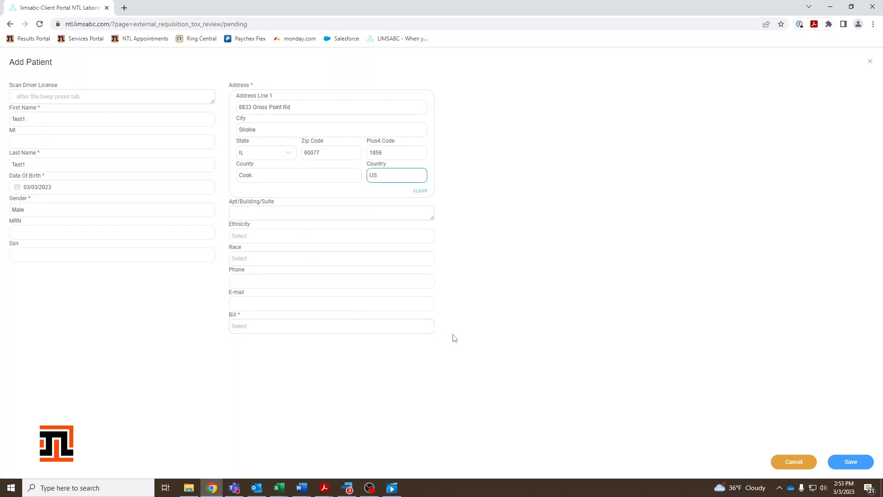
click(259, 331)
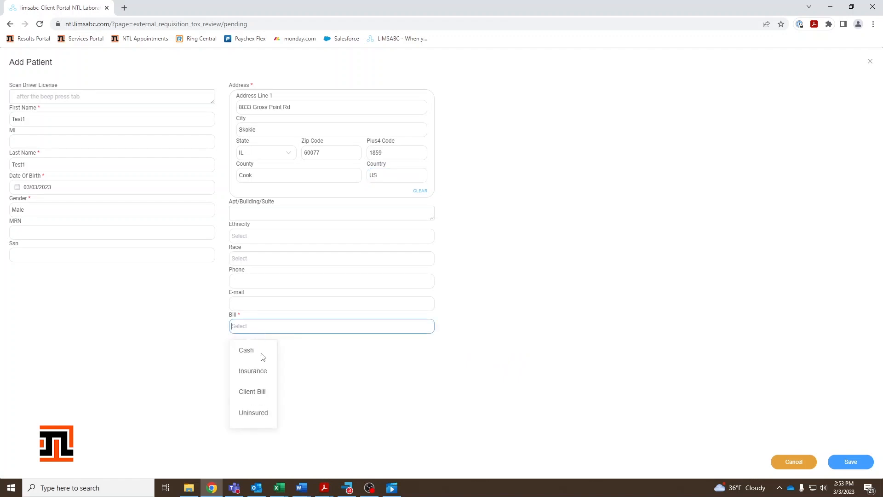
- Set billing to Insurance with BCBS ILLINOIS as the primary insurer
click(262, 375)
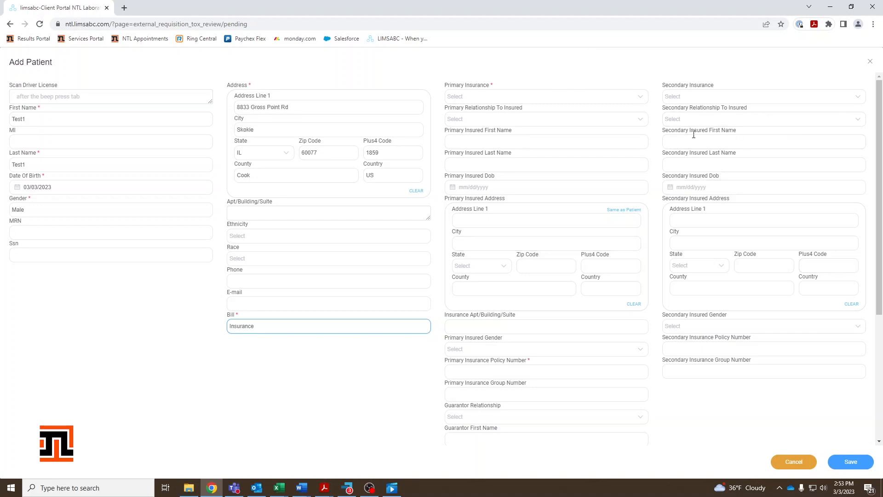
click(551, 100)
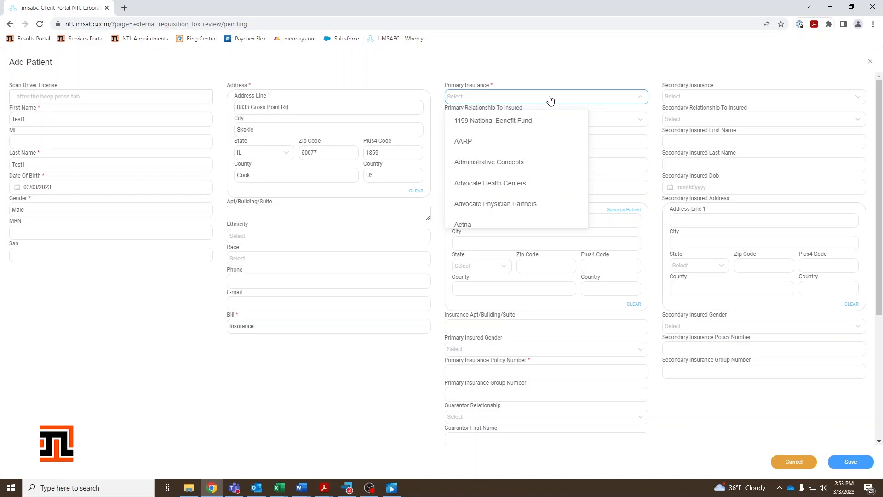
text(bcb)
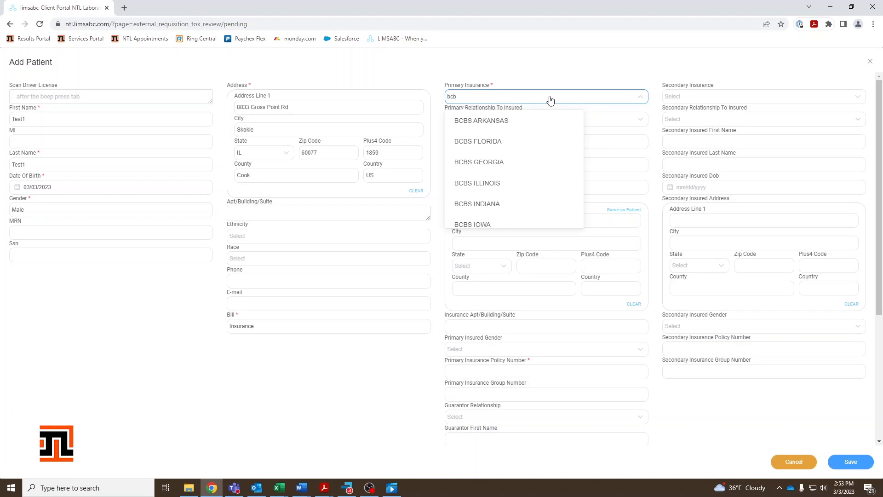
text(s)
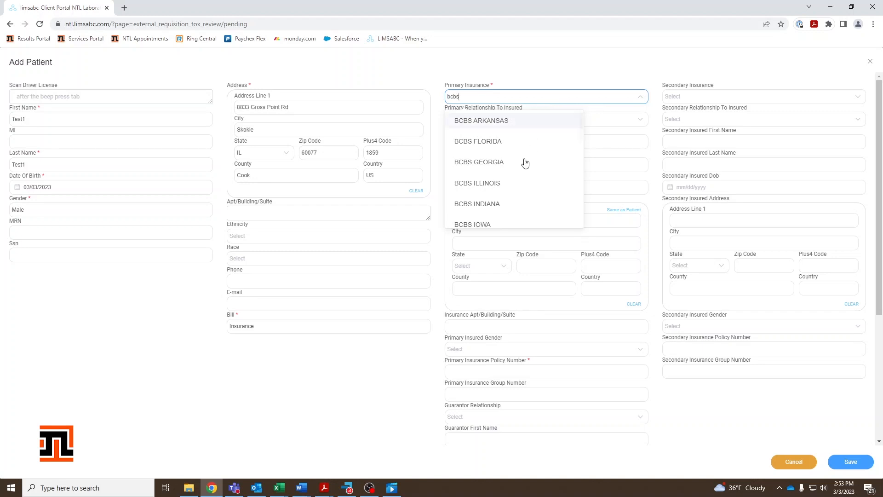
click(506, 183)
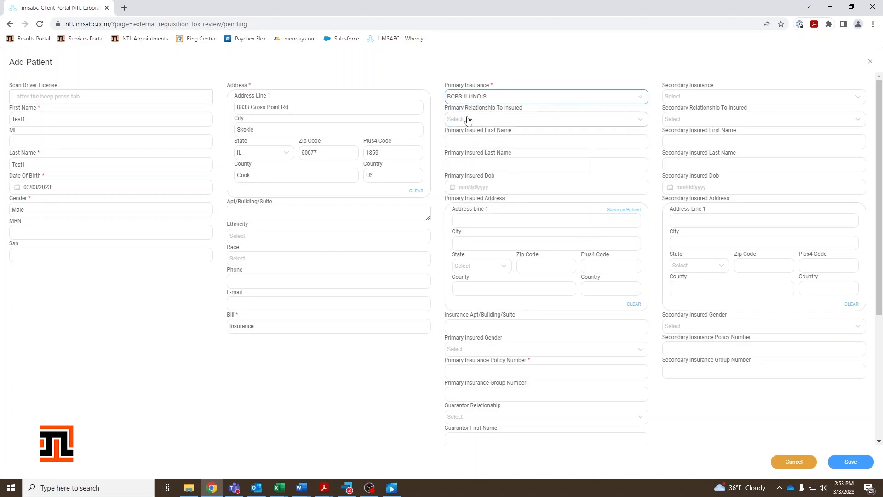
- Mark the patient as the insured (Self) and enter the primary policy and group numbers
click(516, 122)
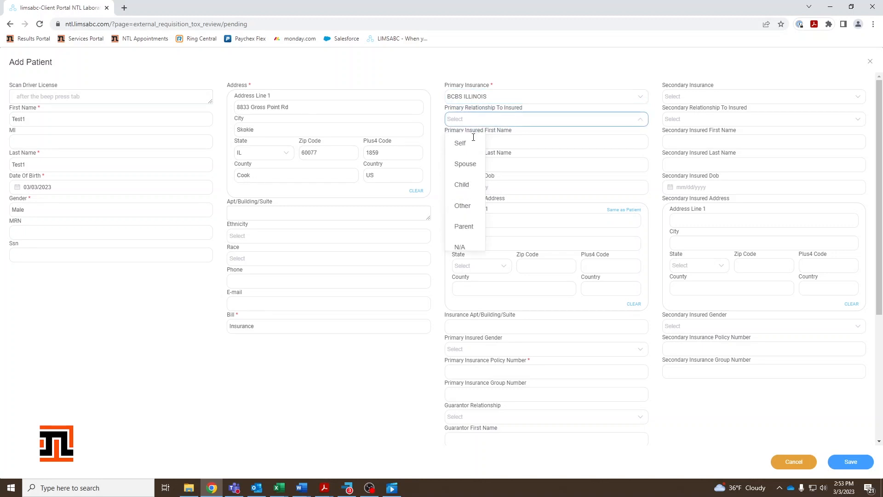
click(466, 142)
scroll(451, 313, down, 1)
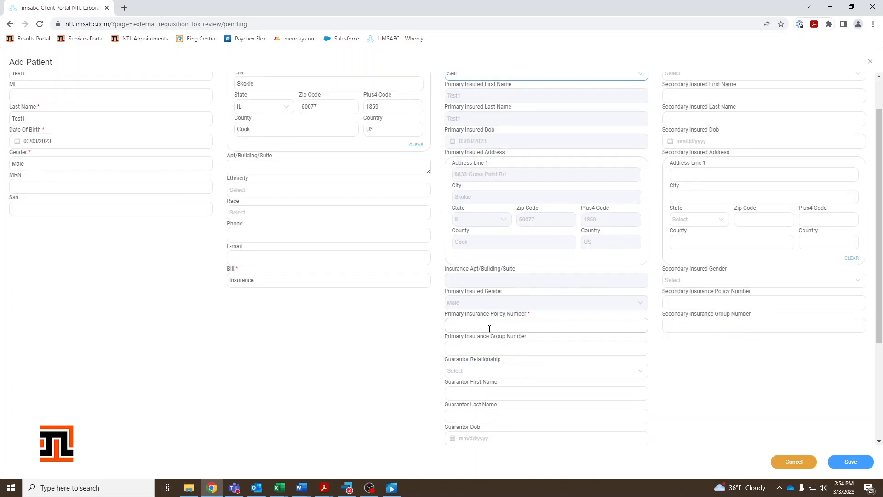
scroll(451, 306, down, 2)
click(486, 233)
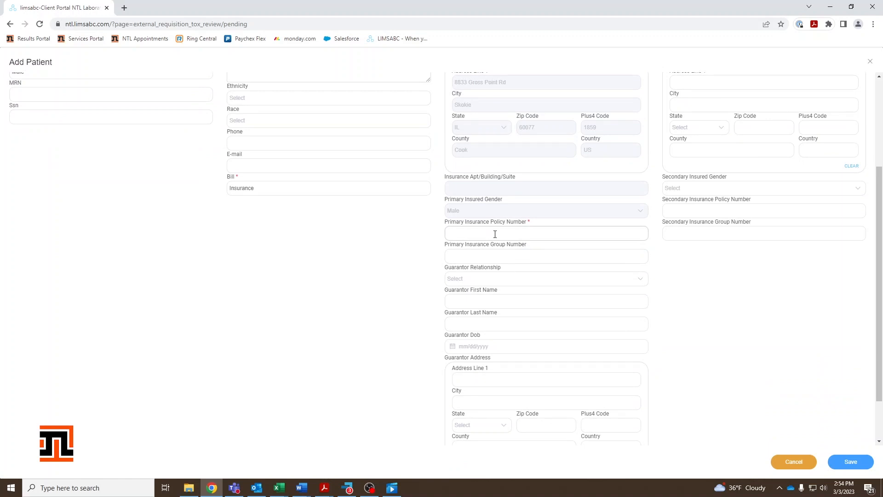
click(498, 259)
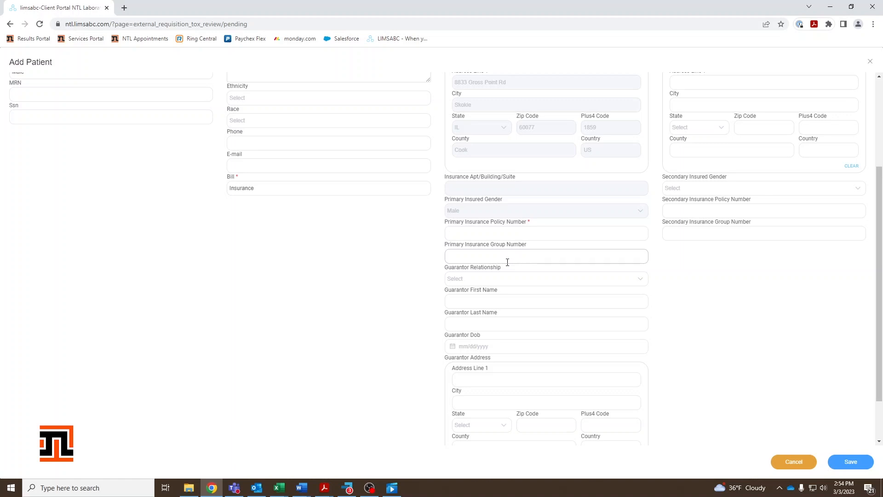
click(494, 239)
text(11111)
key(Tab)
text(2)
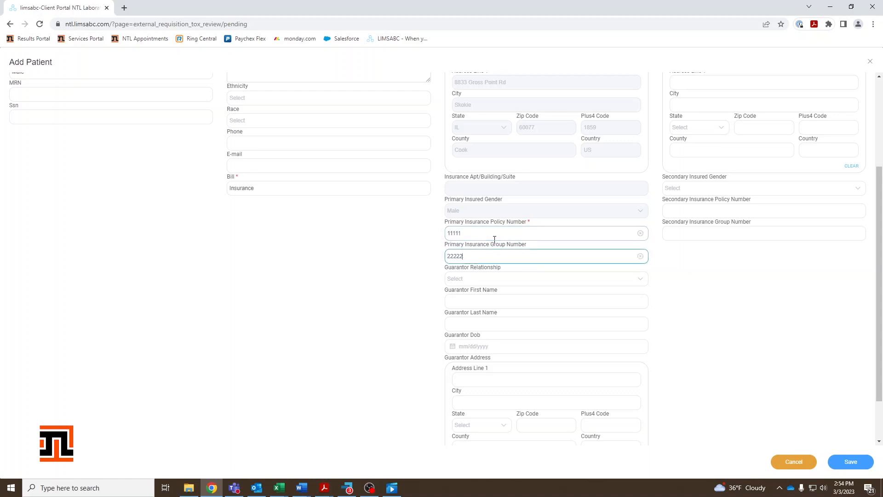
- Set the guarantor relationship to Self and save the patient record
scroll(473, 294, down, 1)
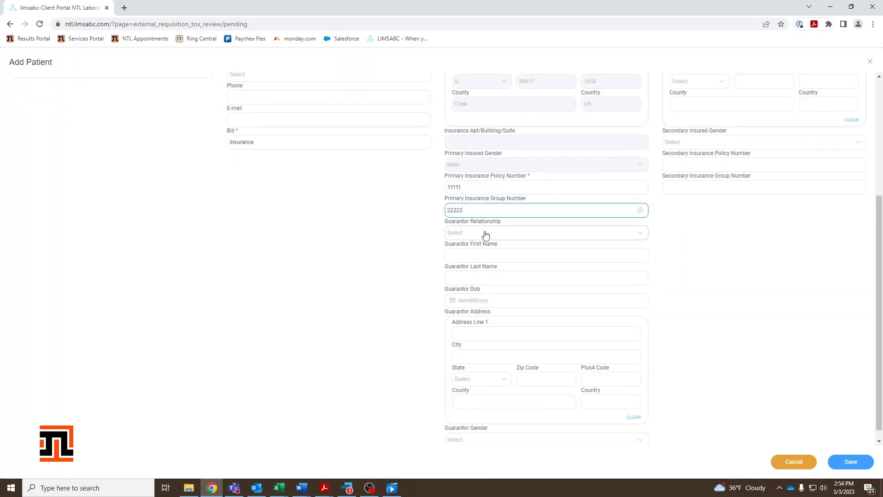
click(486, 234)
scroll(465, 308, down, 1)
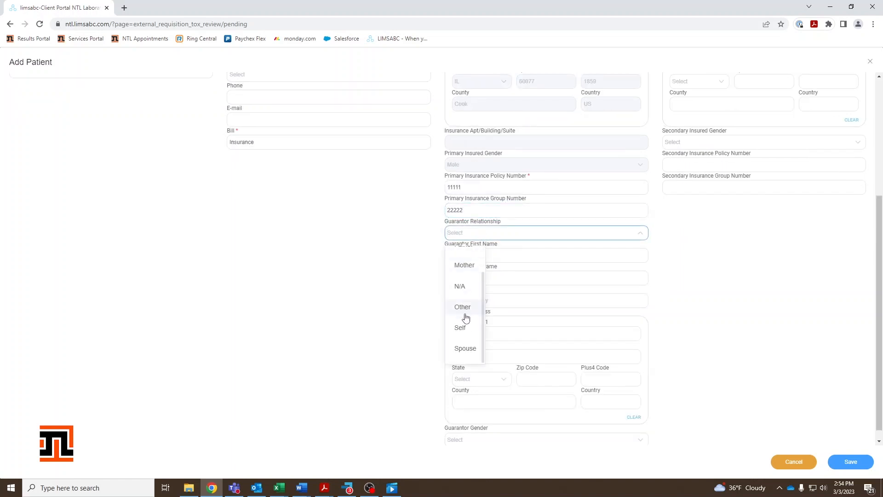
click(461, 328)
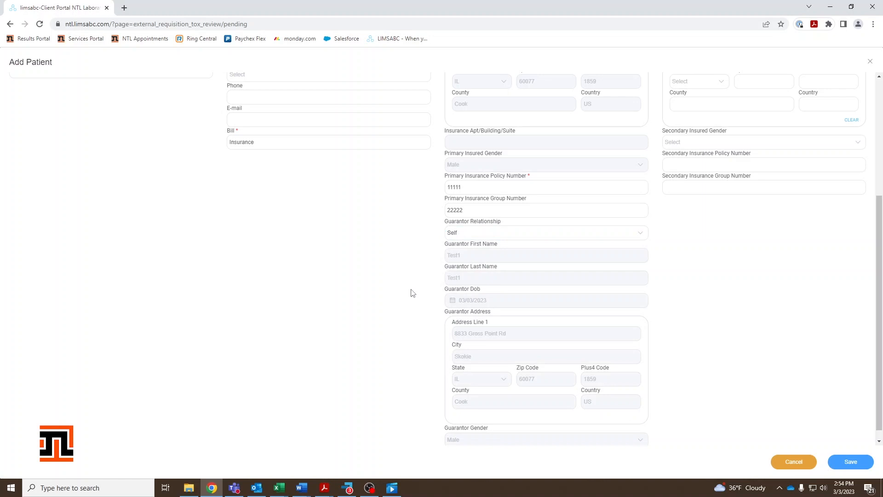
scroll(414, 293, up, 4)
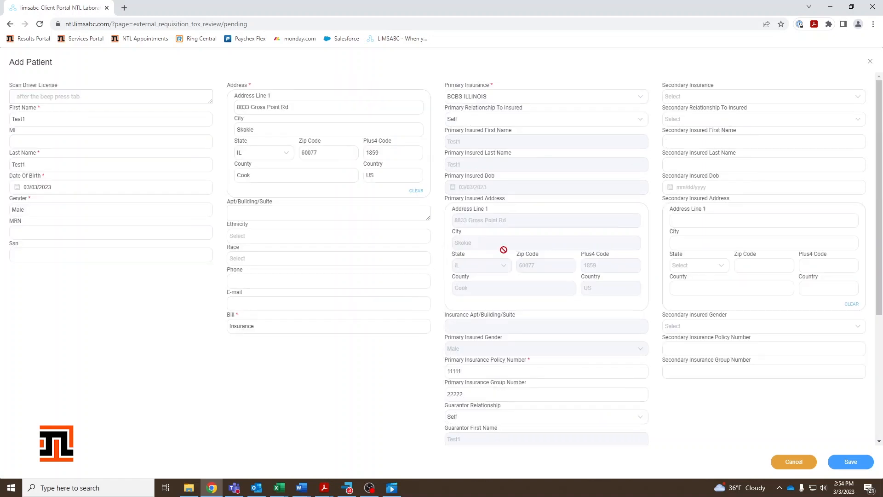
click(845, 464)
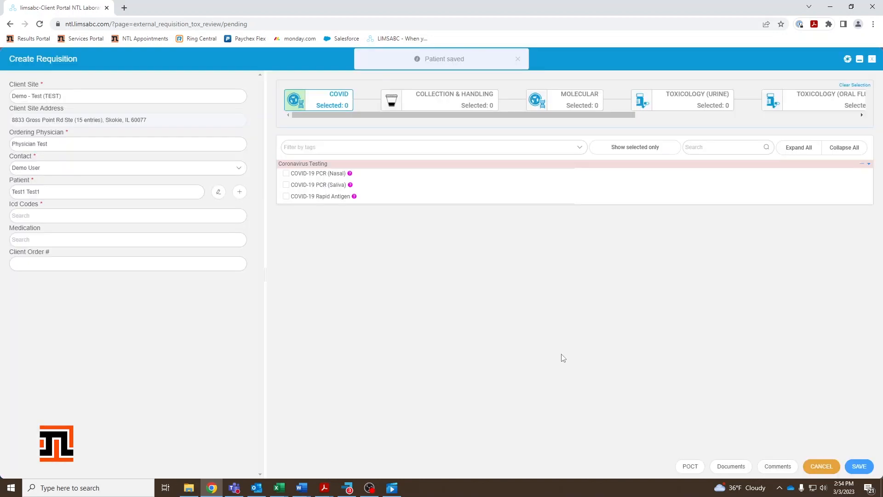
- Search the ICD codes for 'z0' and add Z00.00 to the requisition
click(87, 216)
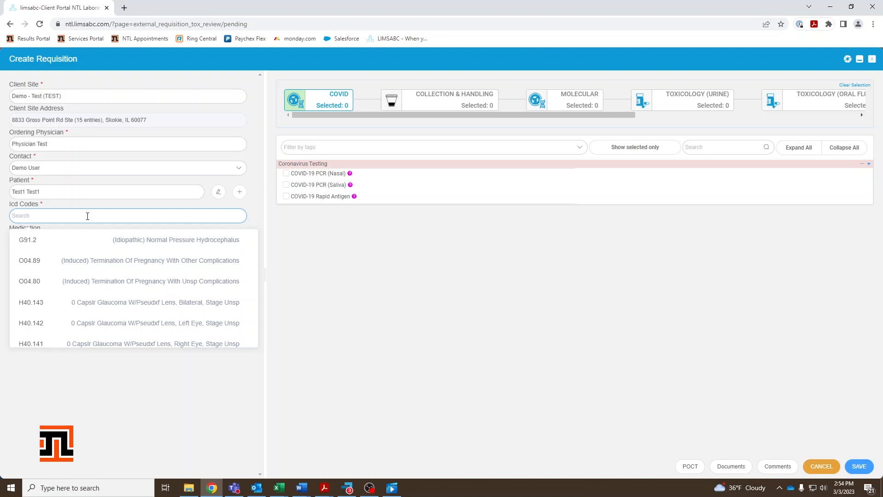
text(z00.00)
key(Return)
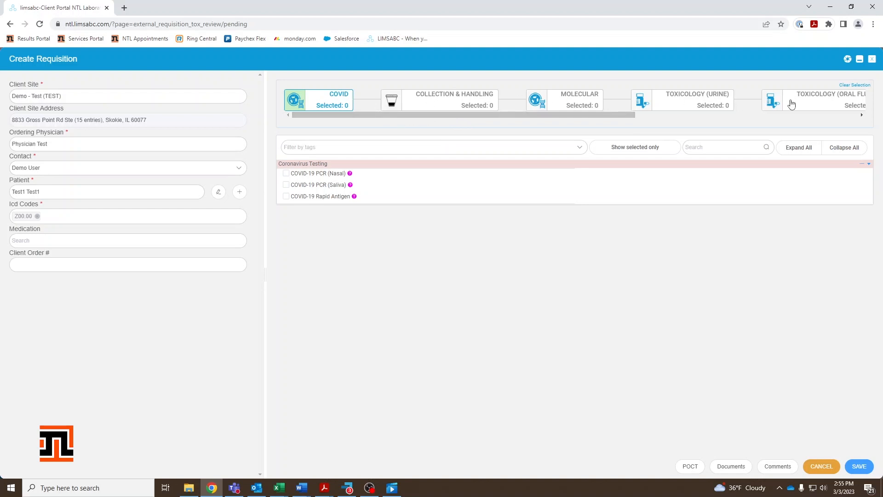
- Browse the test categories: Core, COVID, Molecular, Toxicology (Urine) and Toxicology (Oral Fluid)
mouse_move(517, 121)
mouse_down()
mouse_move(612, 119)
mouse_move(754, 134)
mouse_up()
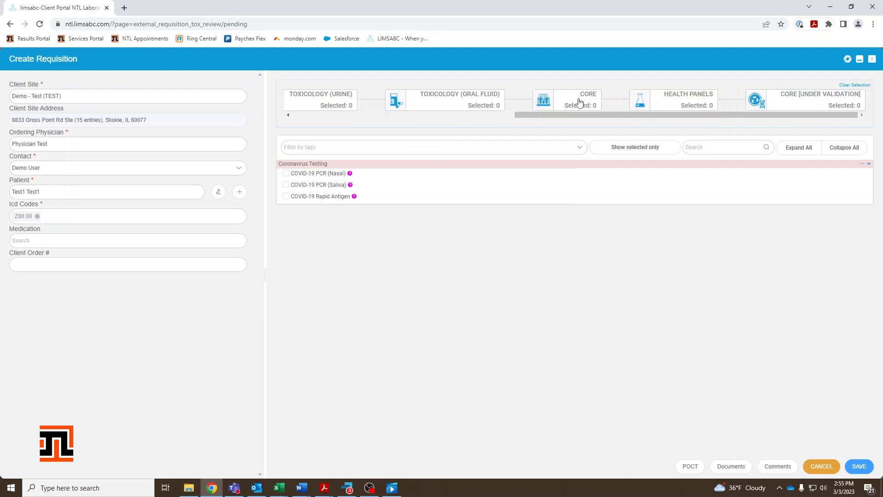
click(579, 102)
drag(575, 116, 283, 128)
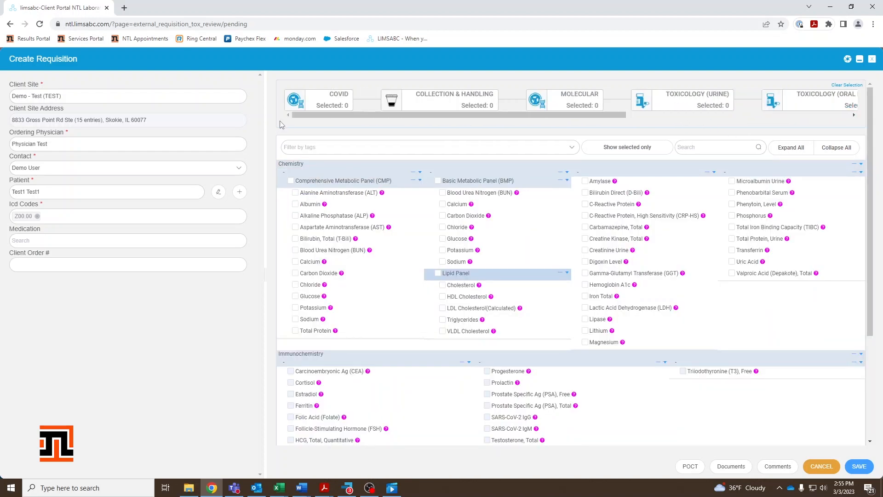
click(333, 104)
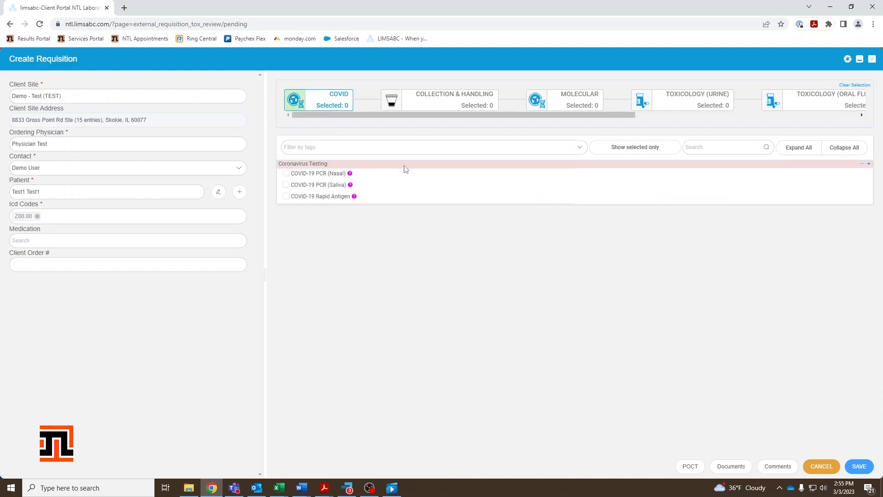
click(534, 106)
drag(532, 114, 586, 116)
click(624, 108)
click(723, 104)
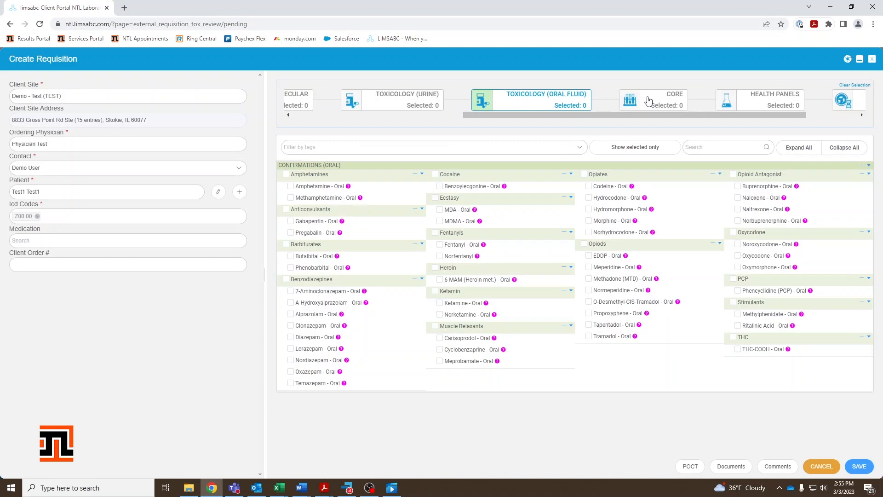
- In Core, order Lipid Panel, Lithium, Magnesium, plus CBC with Diff under Hematology
click(644, 104)
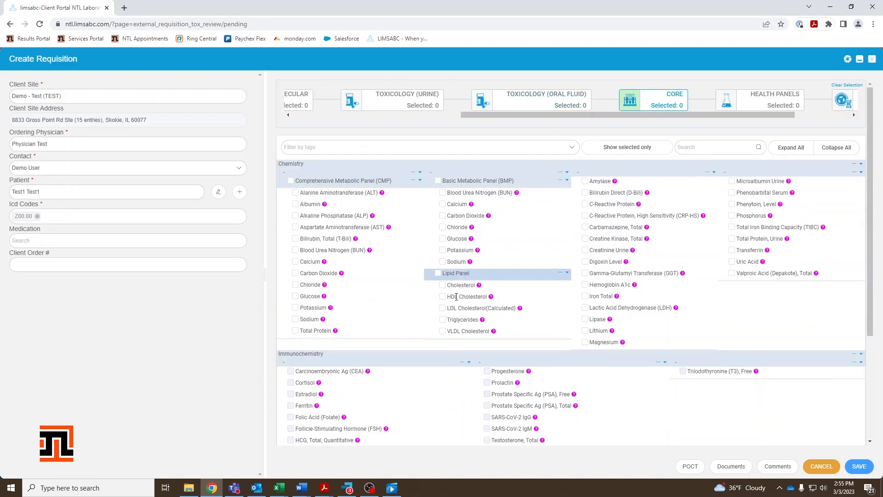
click(438, 274)
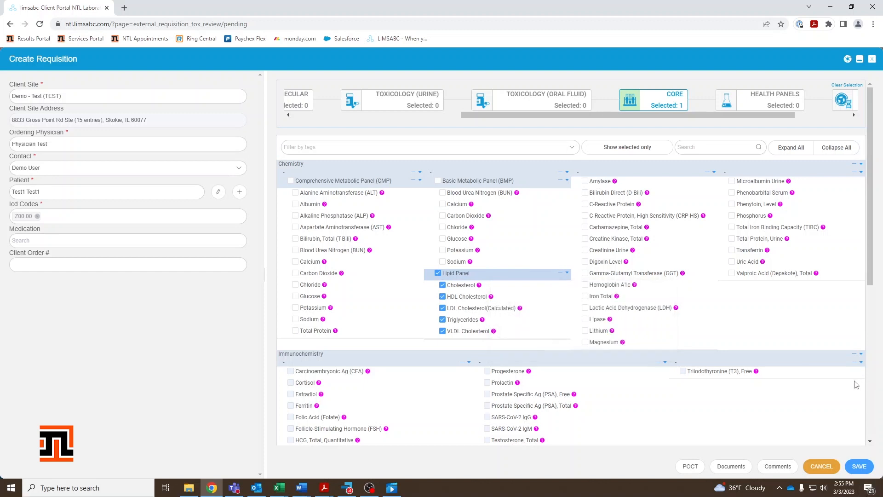
scroll(844, 382, down, 1)
click(585, 285)
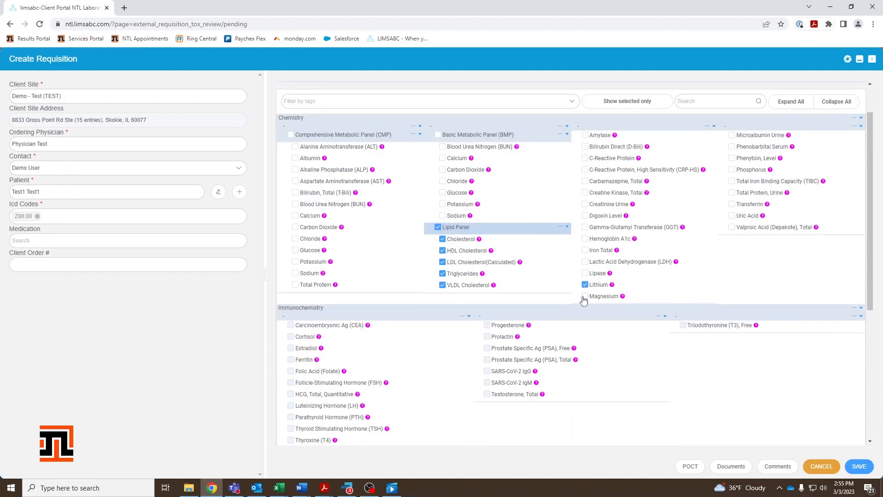
click(585, 296)
scroll(549, 374, down, 3)
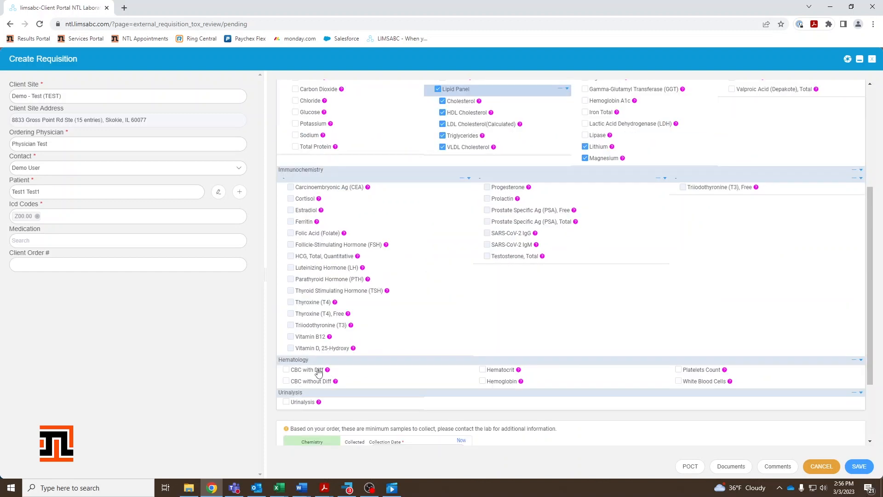
click(286, 370)
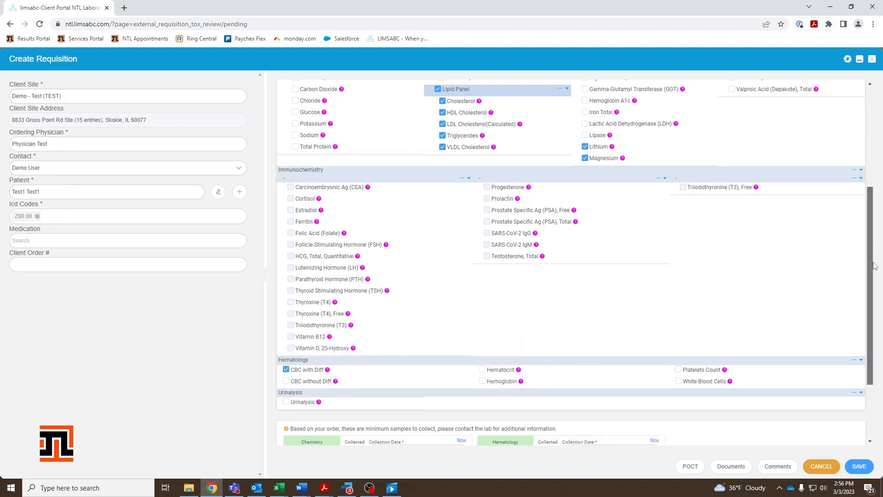
scroll(815, 388, down, 2)
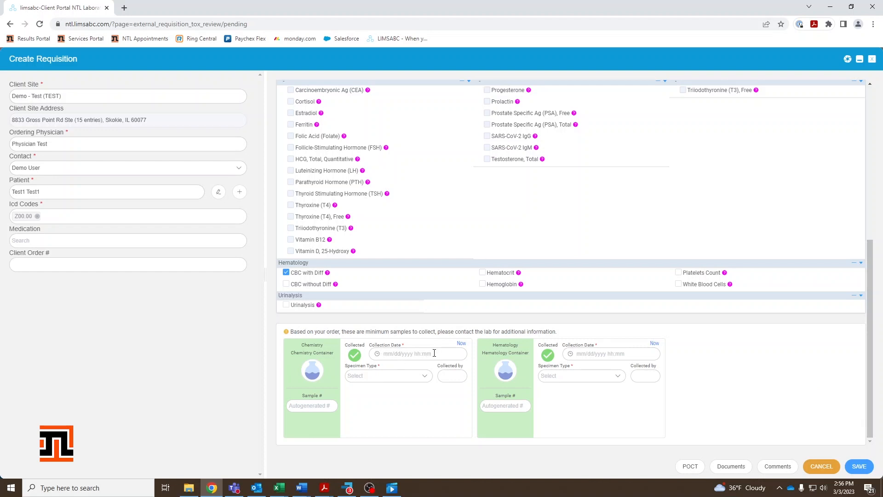
- Record the Chemistry sample as Blood collected now, entering the collector's name
click(462, 343)
click(400, 382)
click(362, 397)
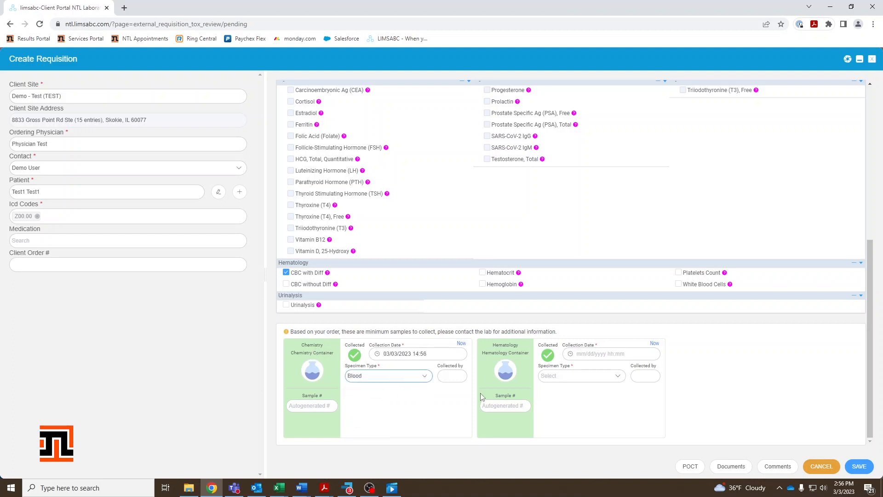
click(457, 376)
text(Luke)
- Record the Hematology sample as Blood collected now with collector, then save the requisition
click(654, 345)
click(598, 376)
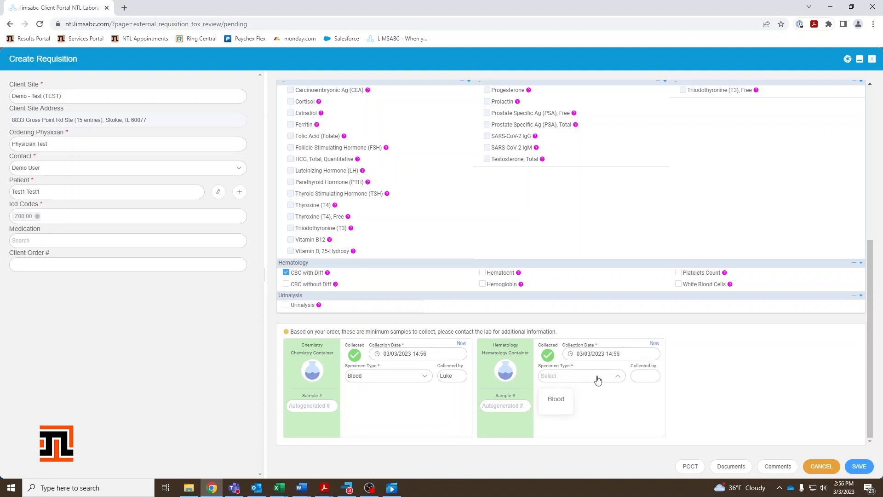
click(557, 400)
click(649, 375)
text(Luke)
click(860, 467)
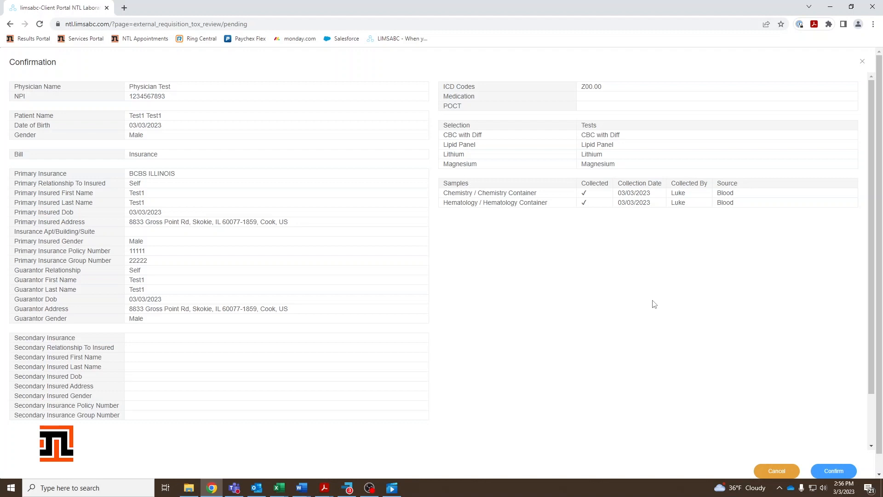
- Confirm and save the requisition, opening its Requisition_6706.pdf form in a new tab
click(839, 474)
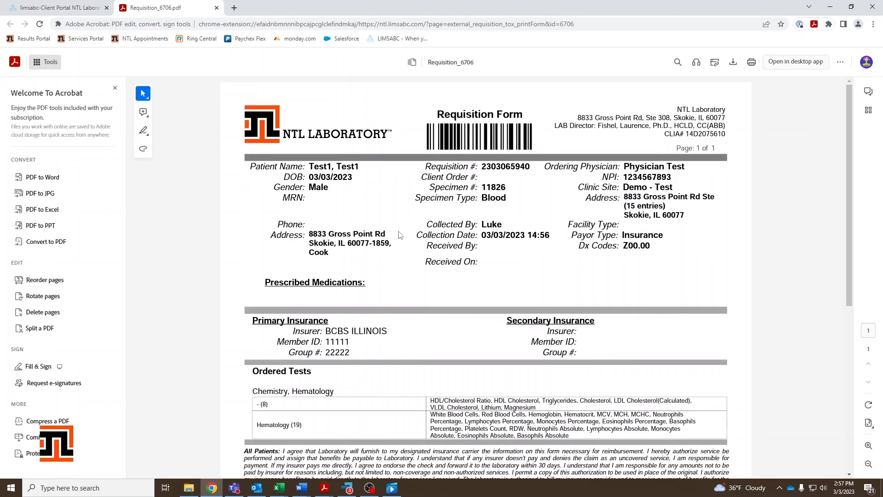
scroll(525, 205, down, 1)
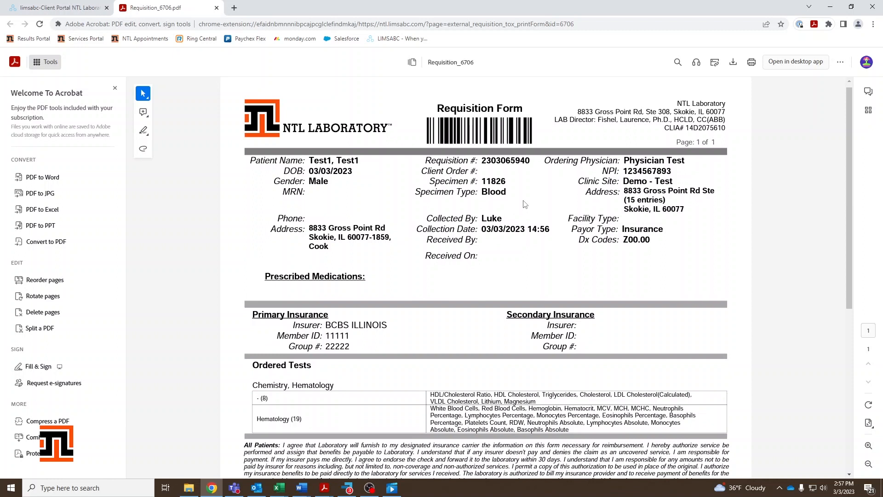
scroll(525, 204, down, 2)
scroll(386, 425, down, 2)
scroll(460, 368, down, 3)
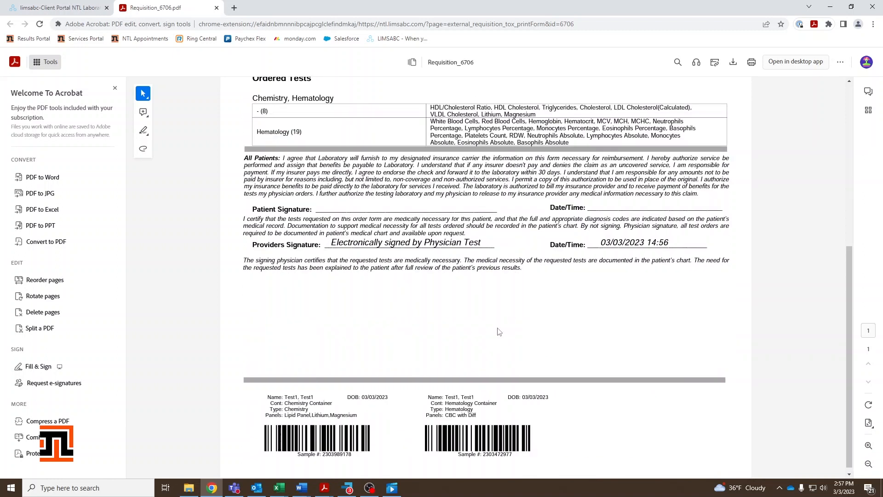
scroll(502, 328, up, 3)
scroll(506, 324, up, 4)
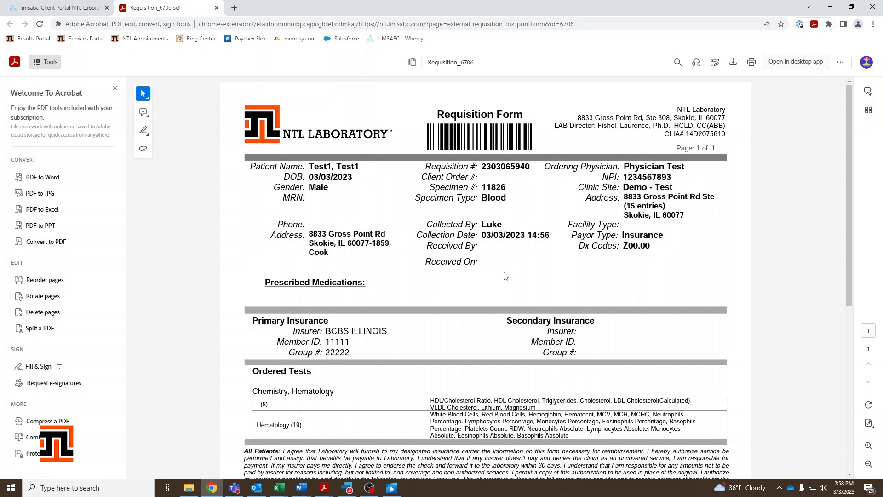
- Switch back to the limsabc Client Portal to see requisition 6706 in the list
click(74, 8)
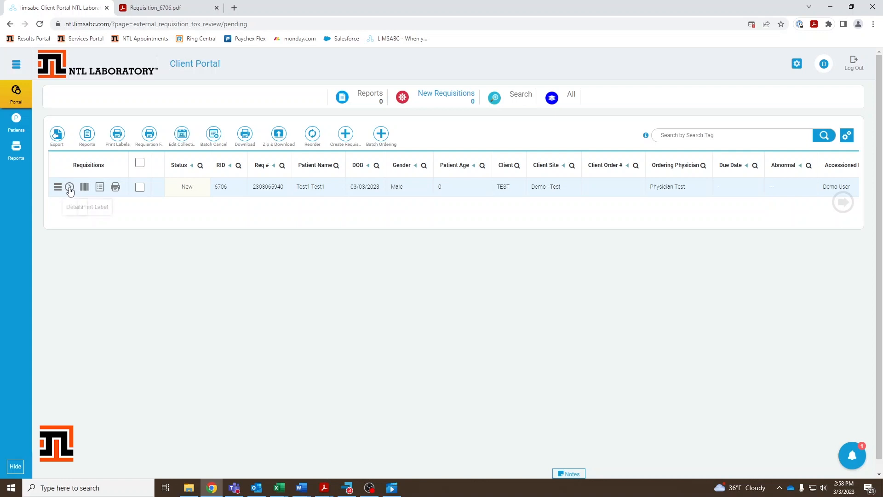
- Open the Chemistry and Hematology labels PDF for requisition 6706, review it, and start printing it
click(85, 191)
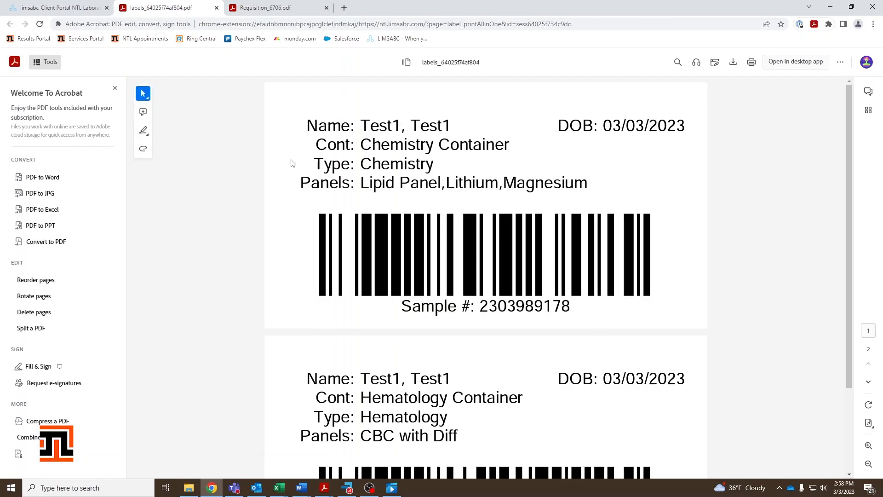
scroll(290, 166, down, 3)
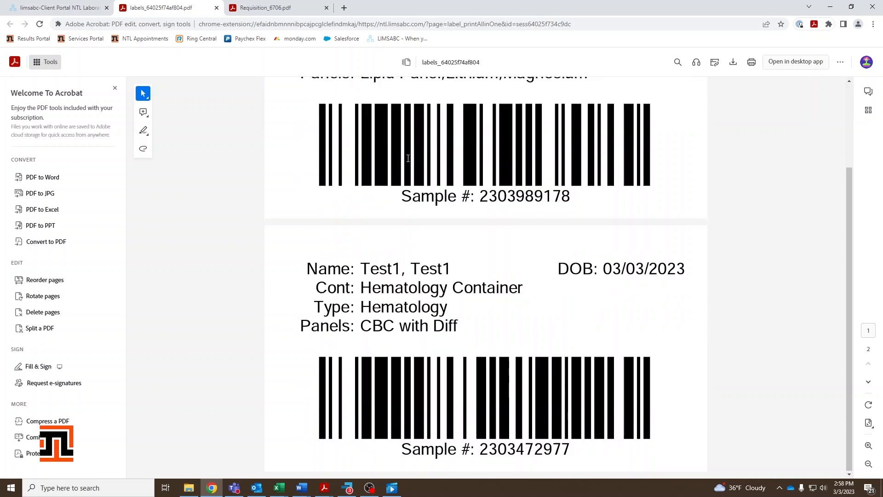
scroll(409, 159, up, 3)
scroll(474, 148, up, 1)
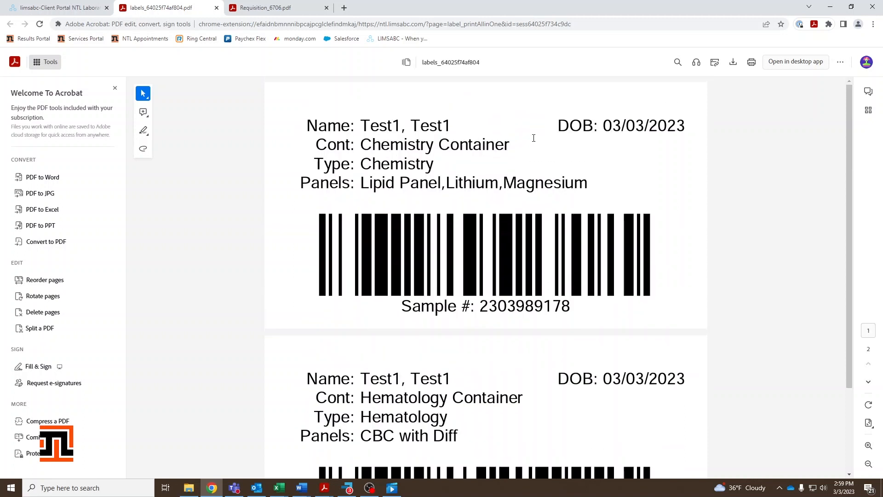
click(752, 64)
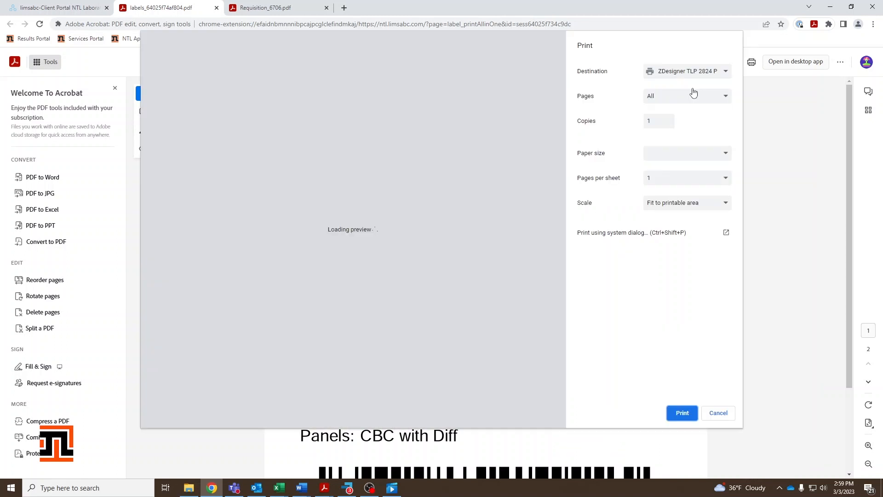
- Check the available printers, keep ZDesigner TLP 2824 Plus, then abandon printing the labels
click(712, 73)
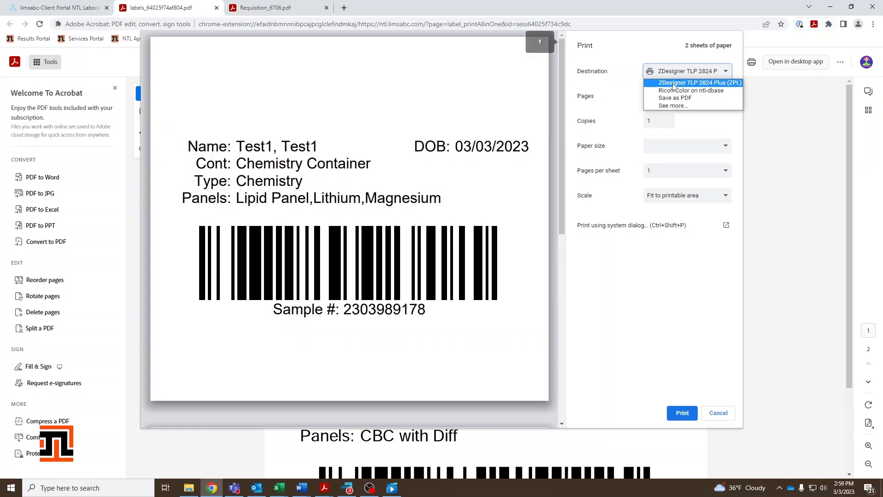
click(719, 413)
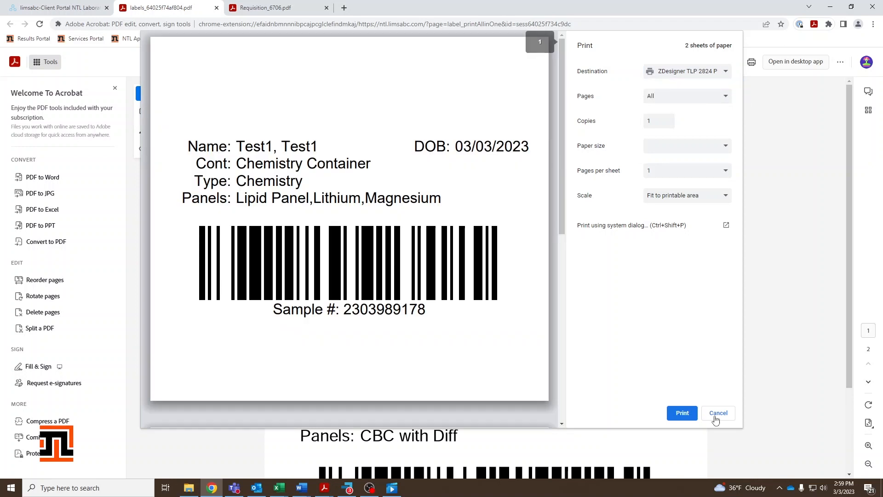
click(87, 8)
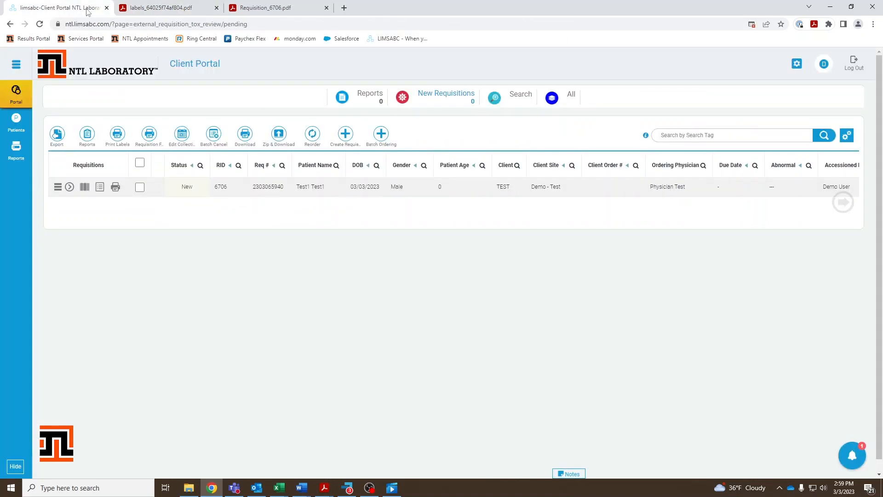